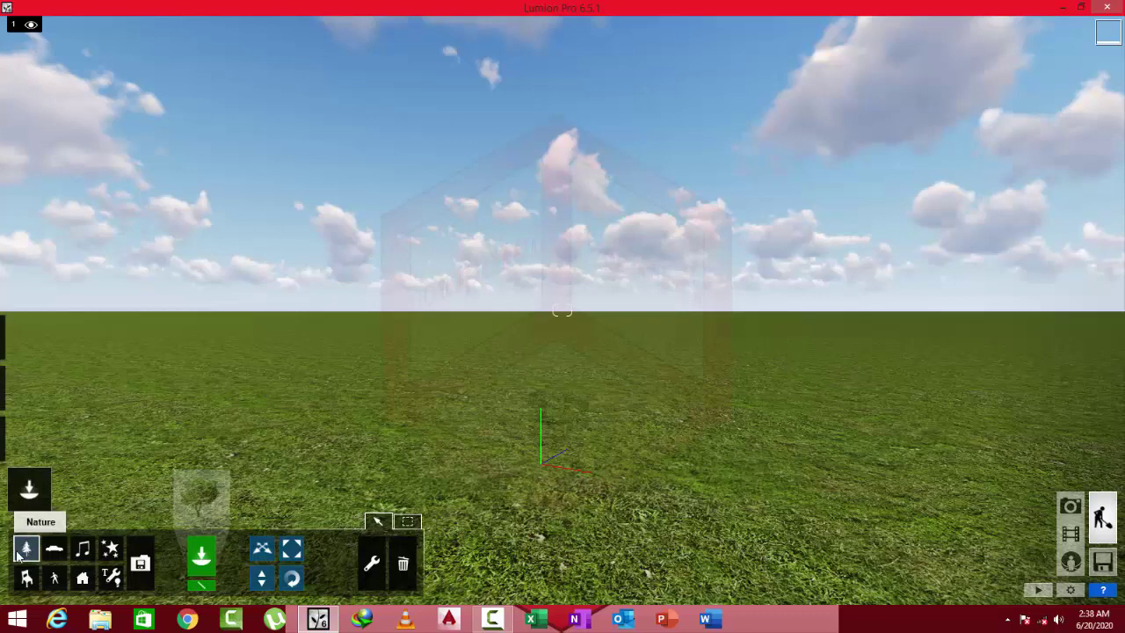
Step: Place the AfricanOlive_RT tree from the Nature Library on the grass near the scene origin
click(201, 496)
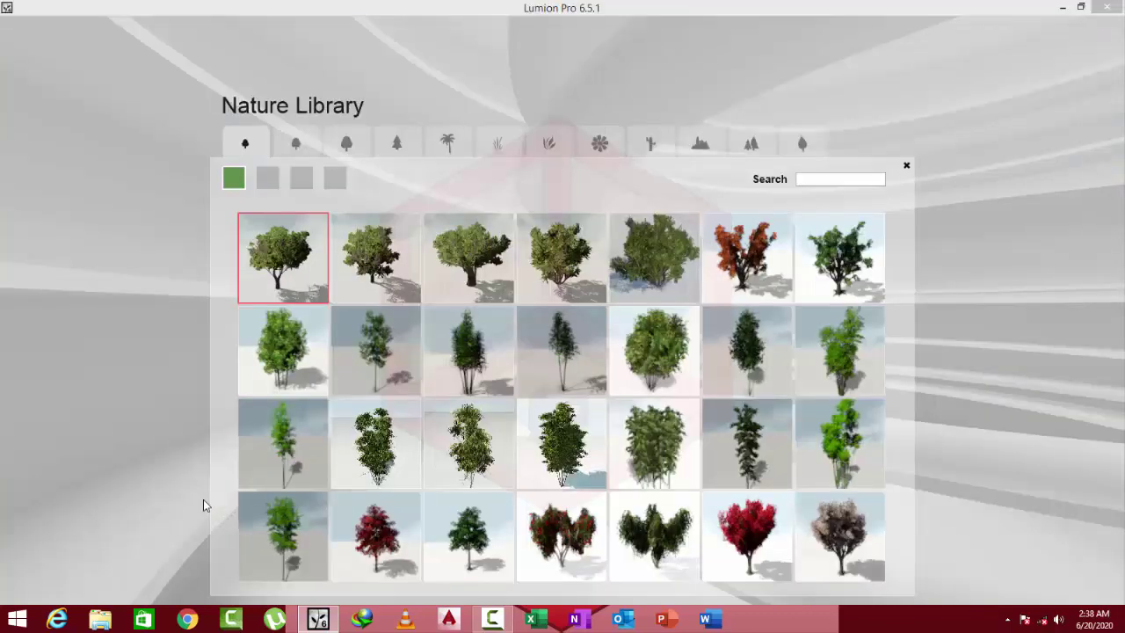
click(467, 255)
click(431, 380)
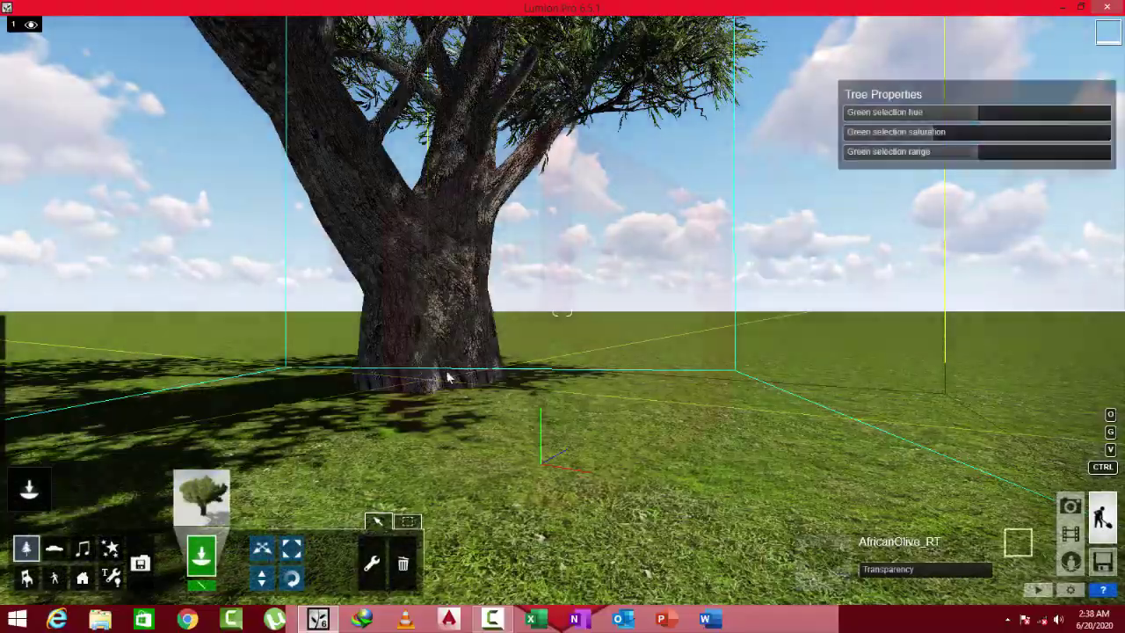
right_drag(446, 378, 563, 313)
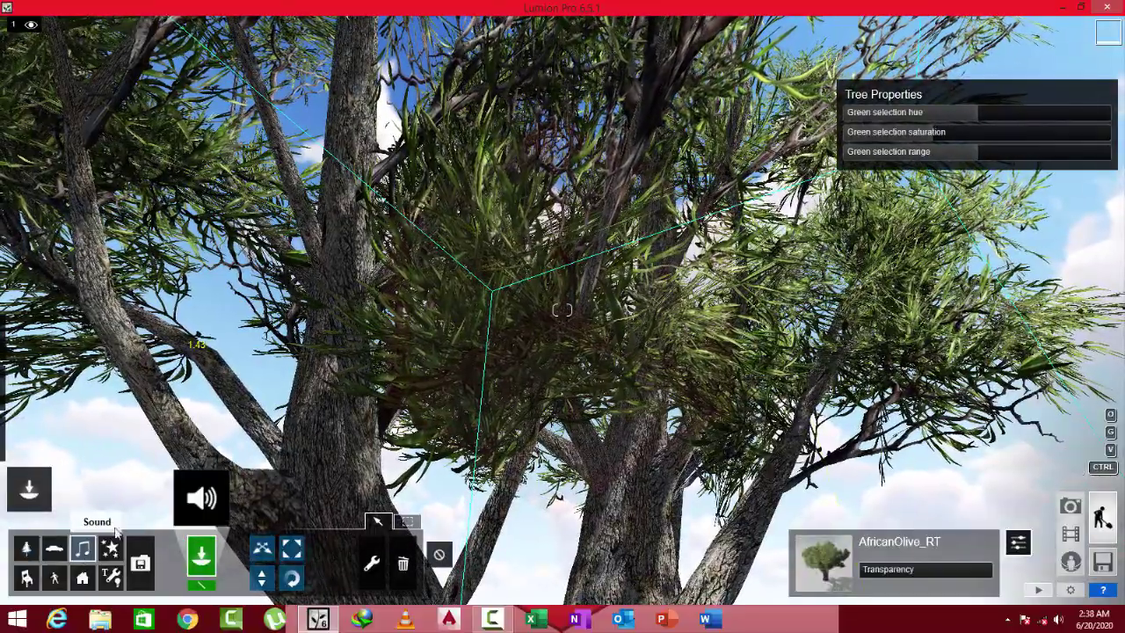
Step: Browse the people and nature categories of the Sound Library and mark Forest_001 as a favourite
click(201, 497)
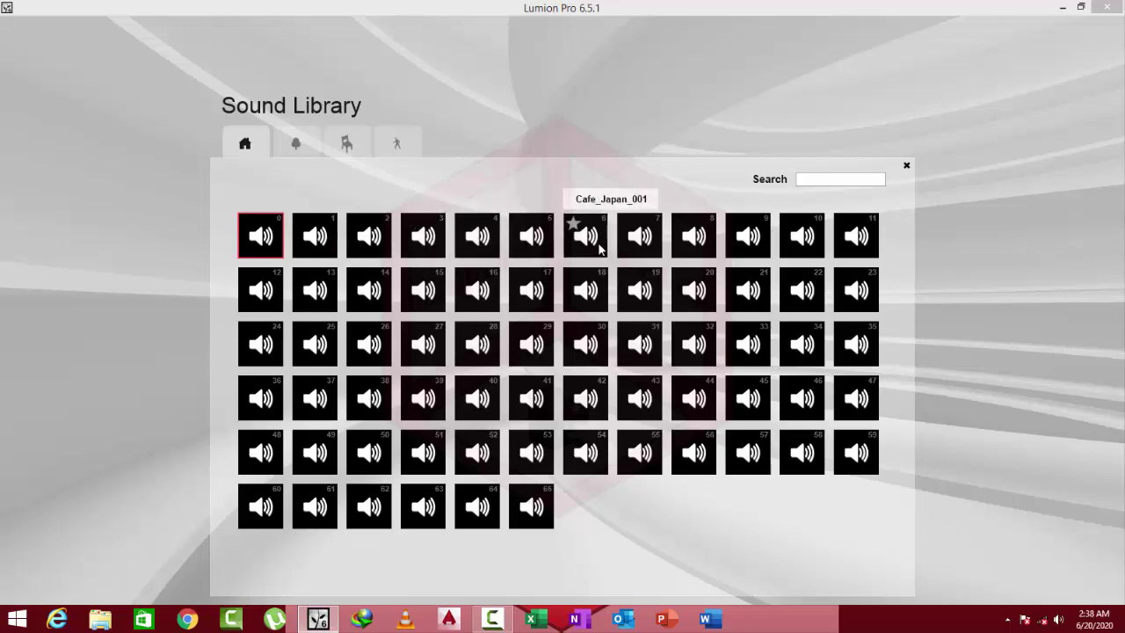
click(407, 145)
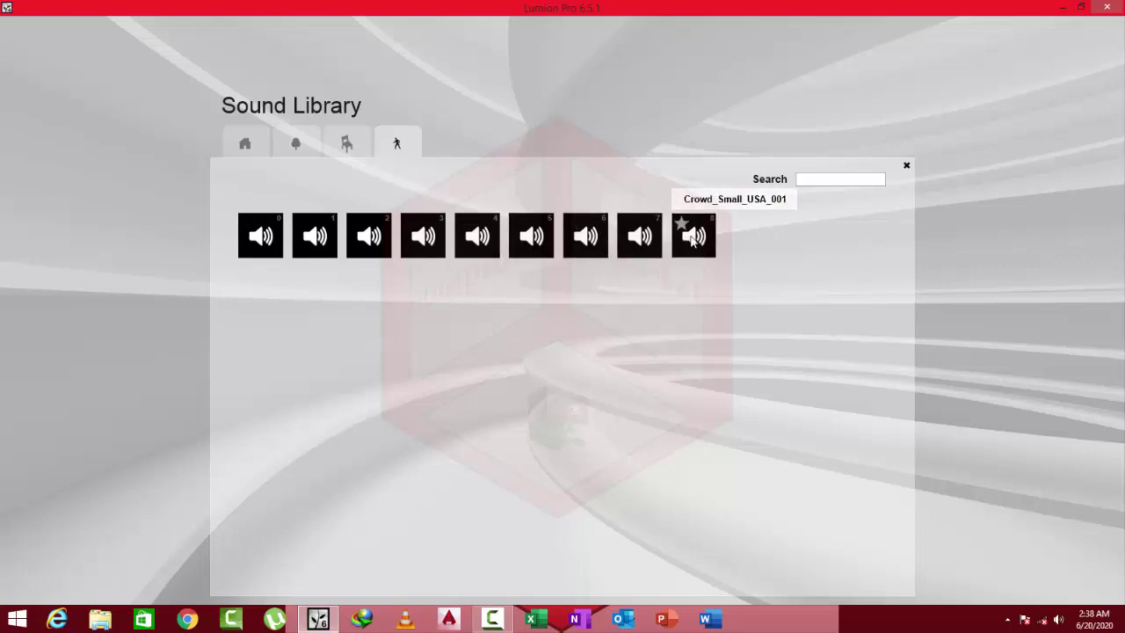
click(301, 145)
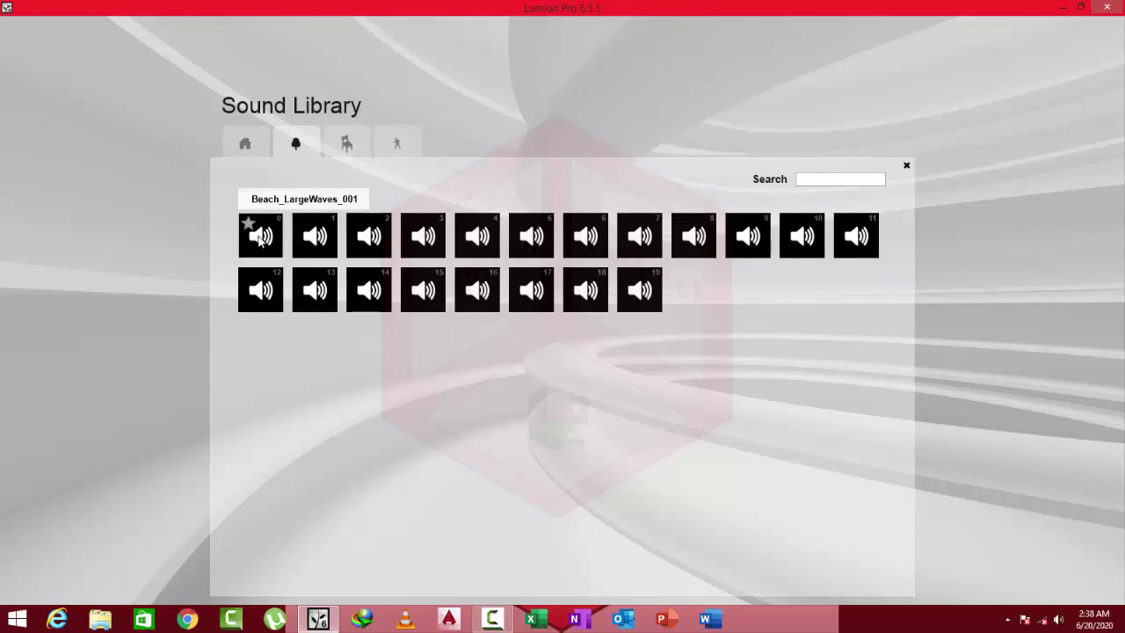
click(465, 225)
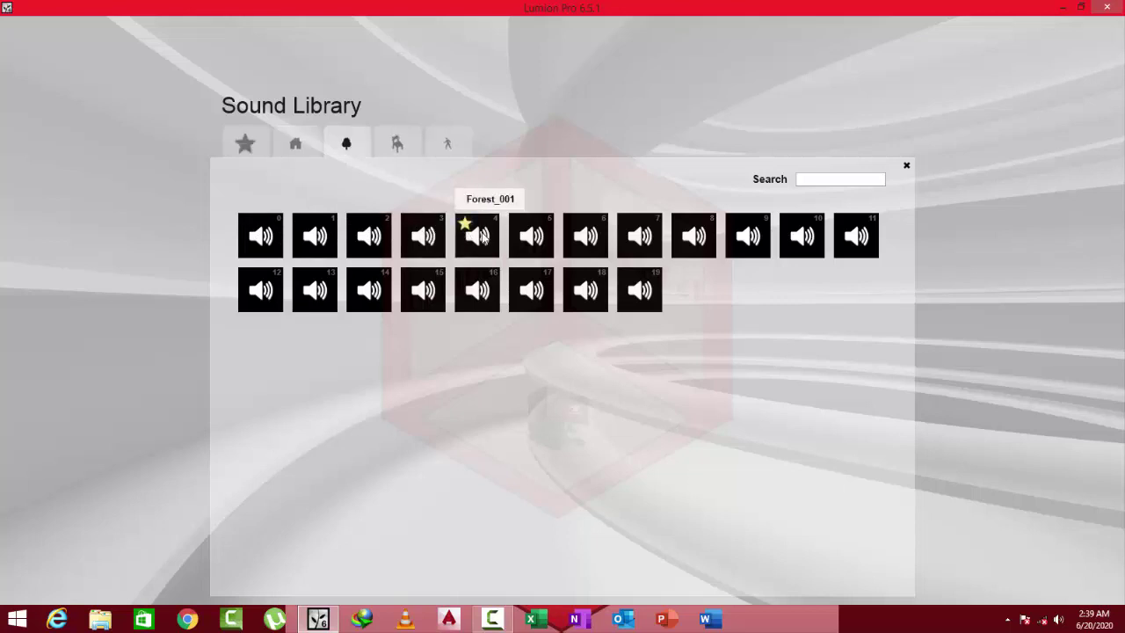
Step: Place the Forest_001 sound at the base of the olive tree
click(468, 250)
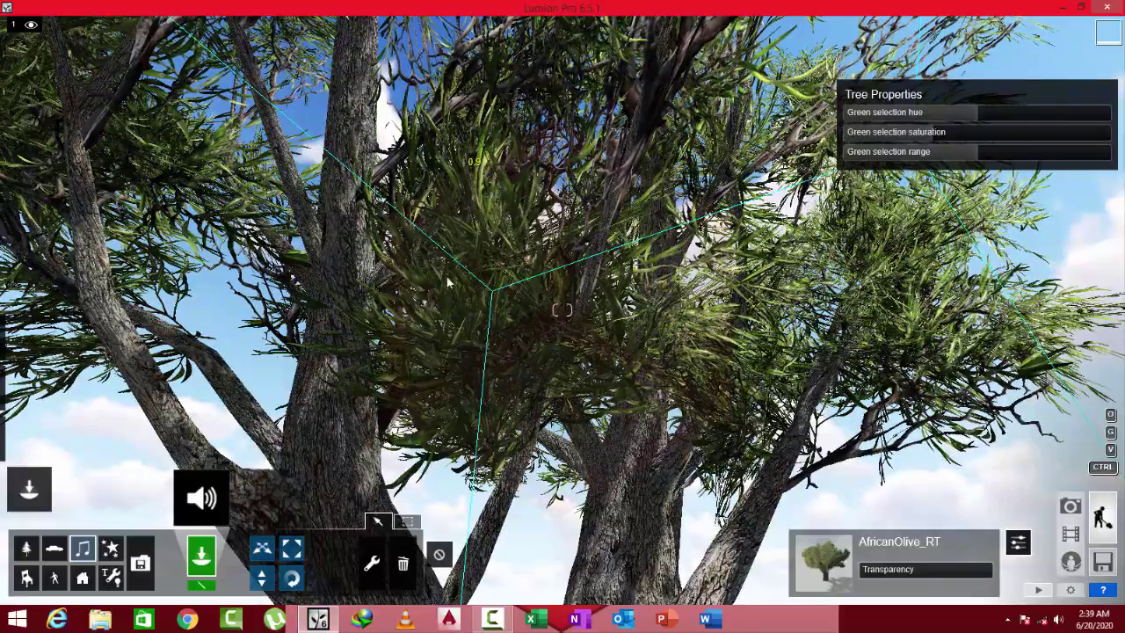
key(s)
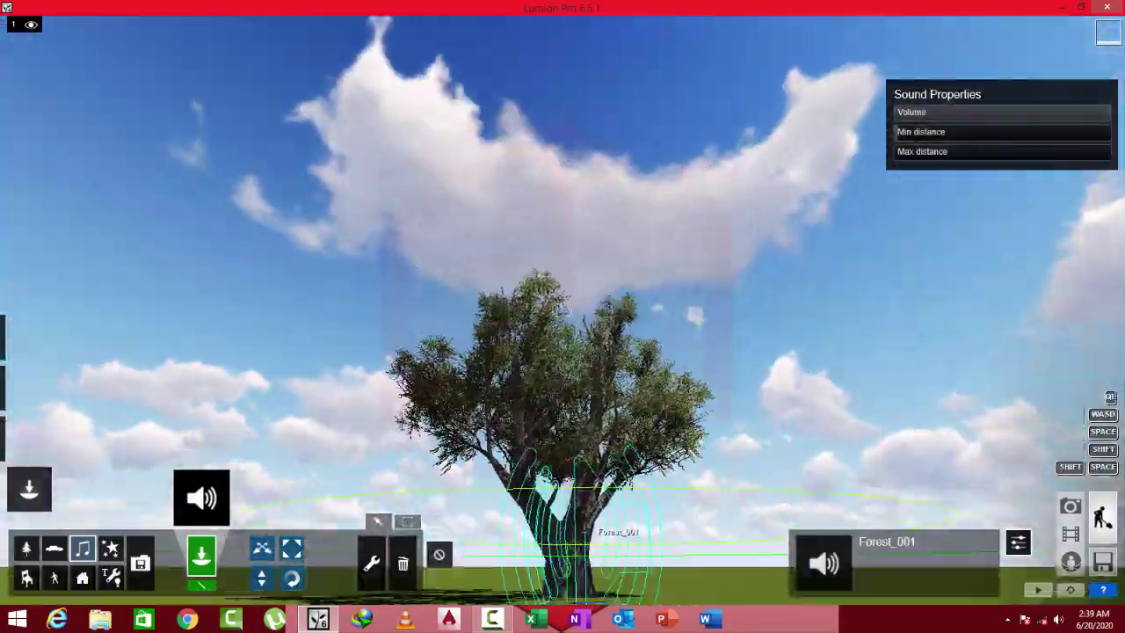
right_drag(533, 347, 533, 404)
key(s)
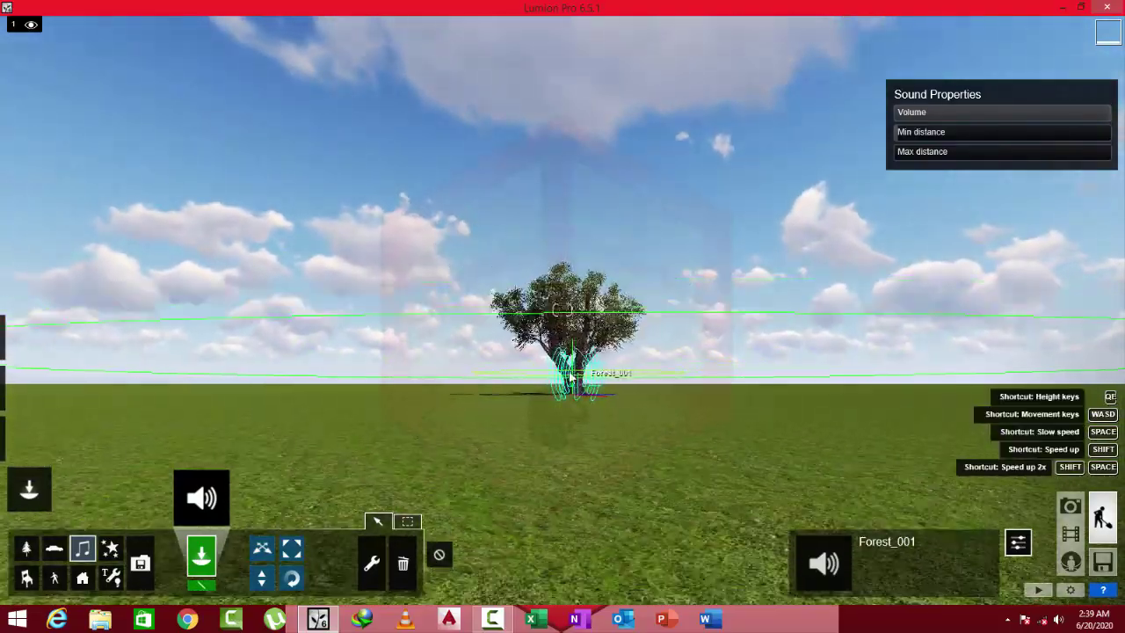
key(w)
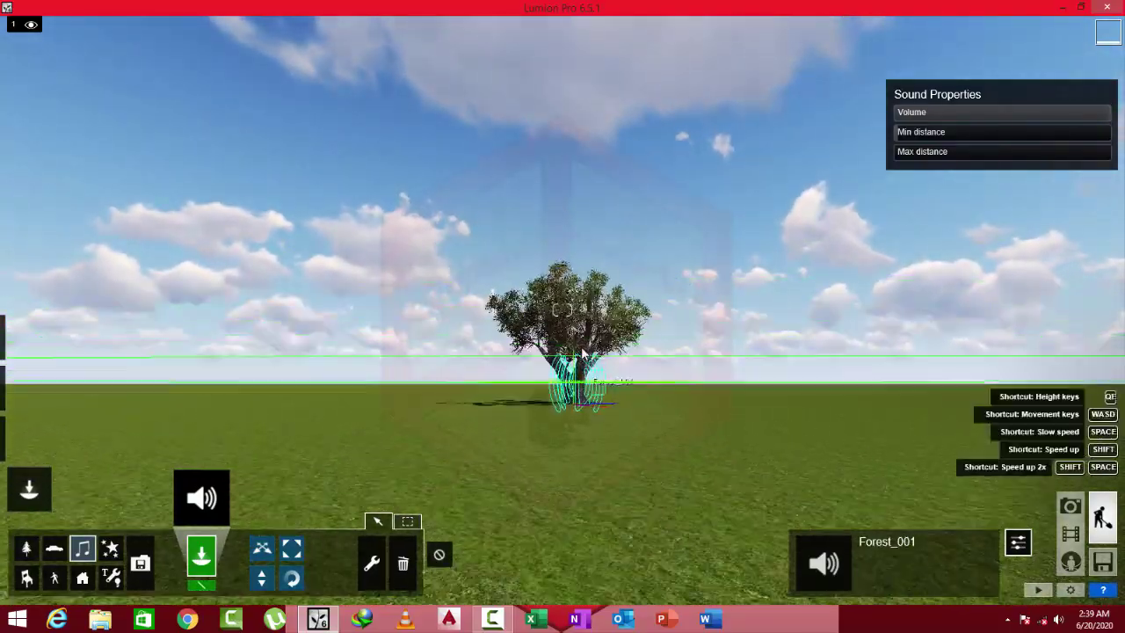
key(w)
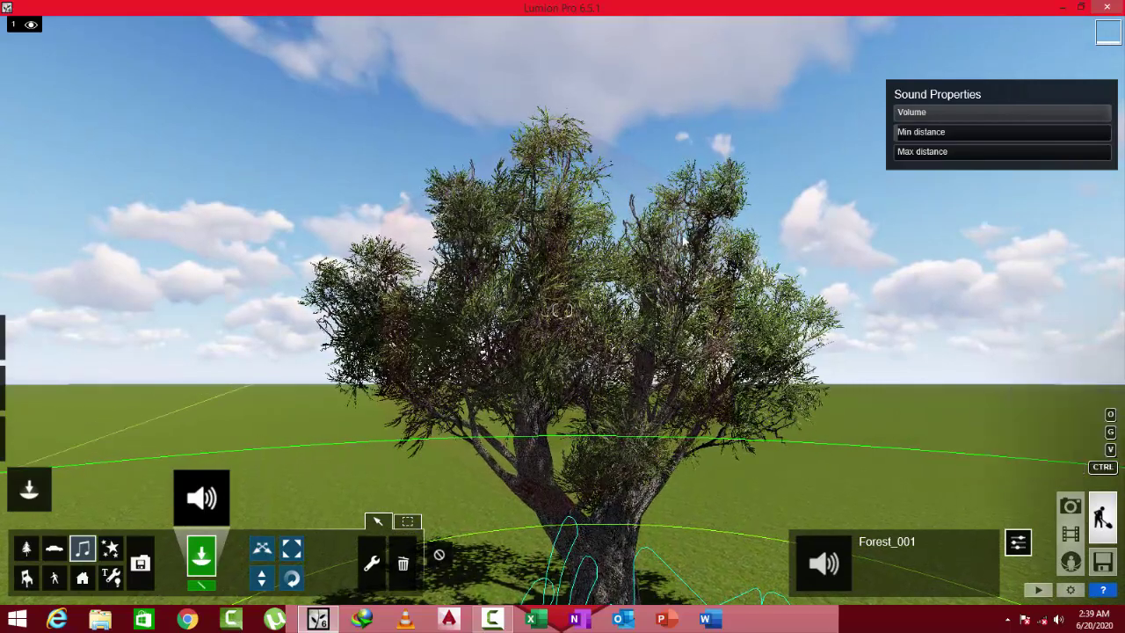
Step: Set the Forest_001 sound to nearly full volume, with minimum distance just under half and maximum distance about a fifth of their ranges
drag(1045, 113, 982, 140)
drag(1044, 105, 1094, 119)
key(s)
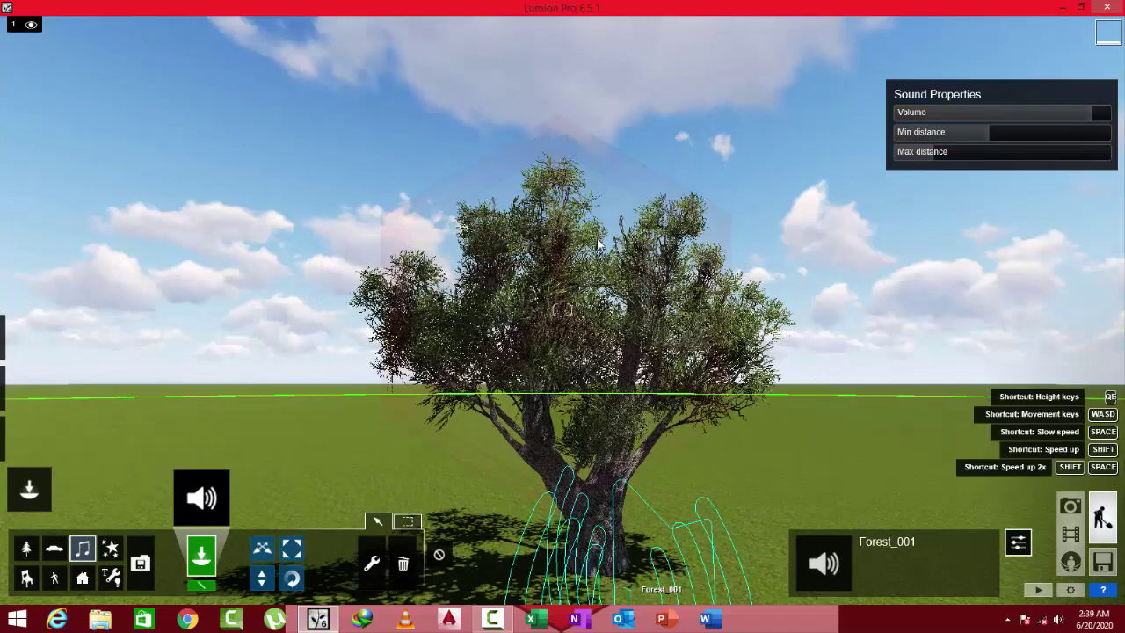
key(s)
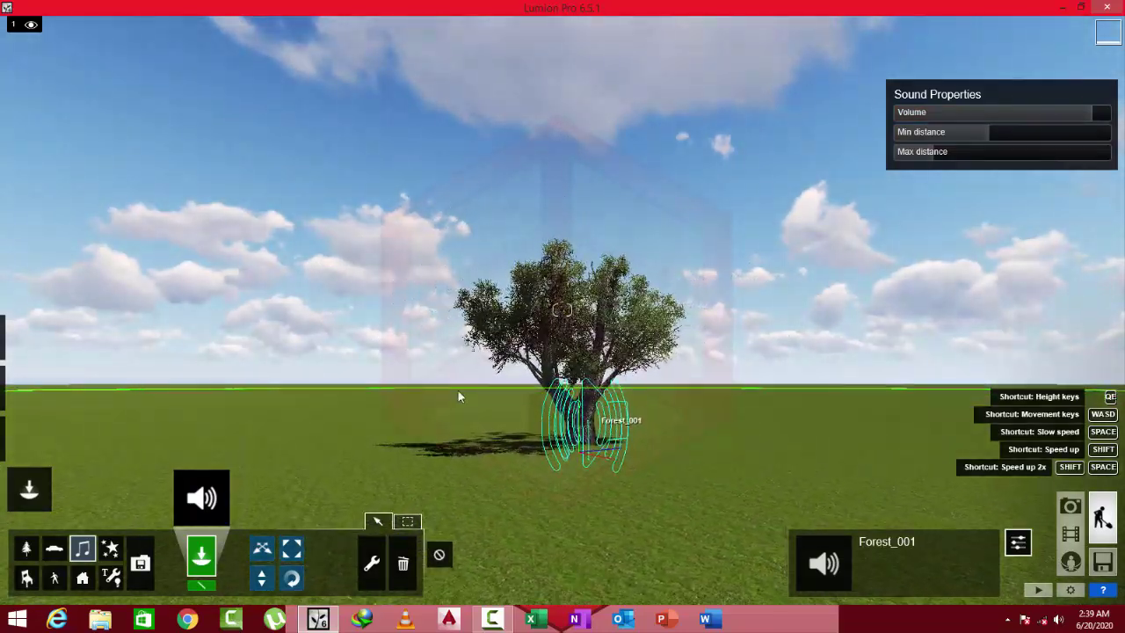
Step: Browse the Outdoor Library categories and place the House_GB_005 building on the grass by the olive tree
click(84, 579)
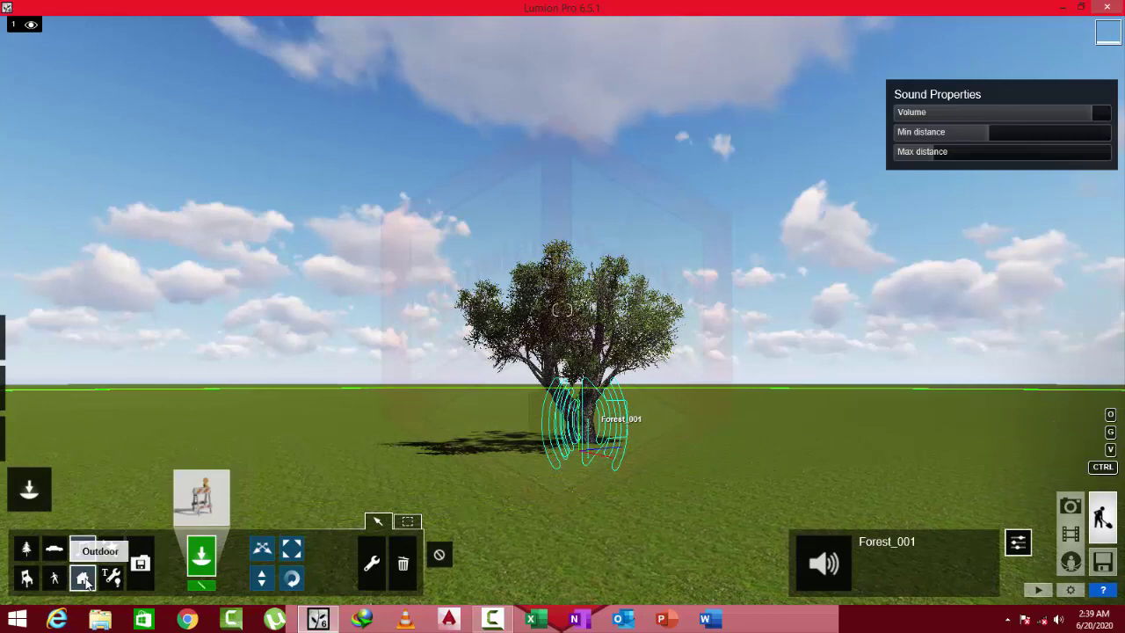
click(203, 497)
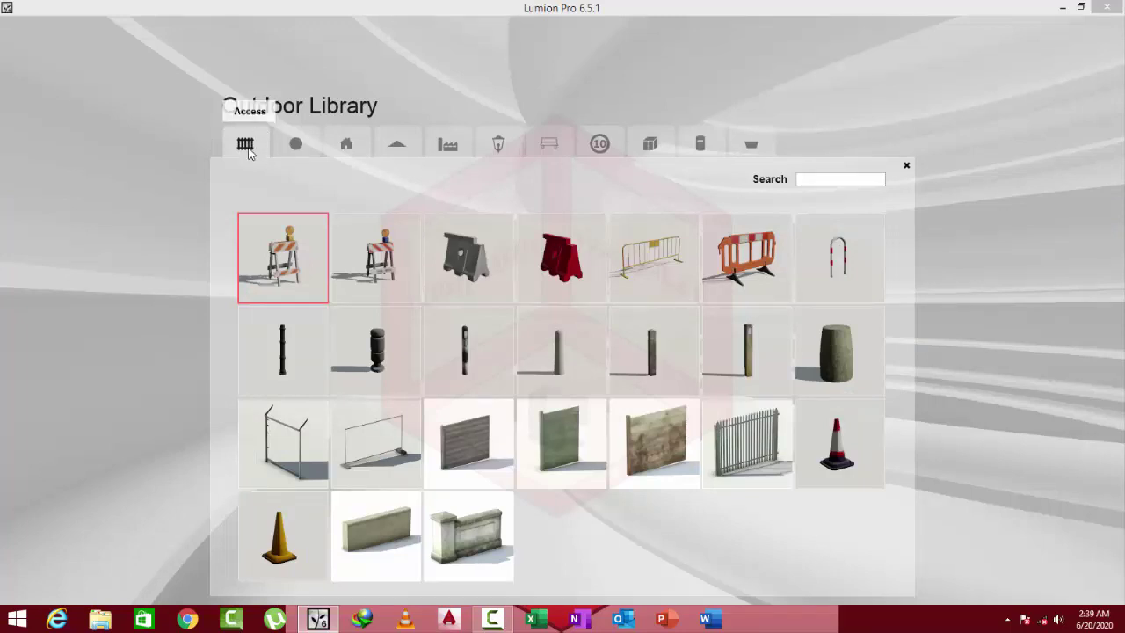
click(296, 146)
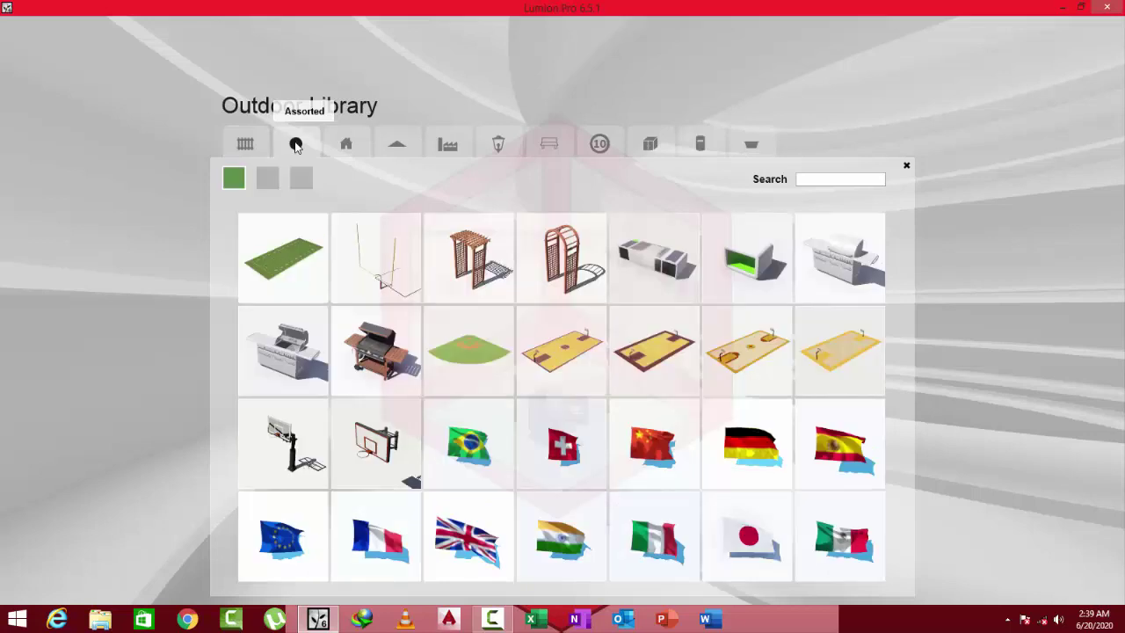
click(369, 151)
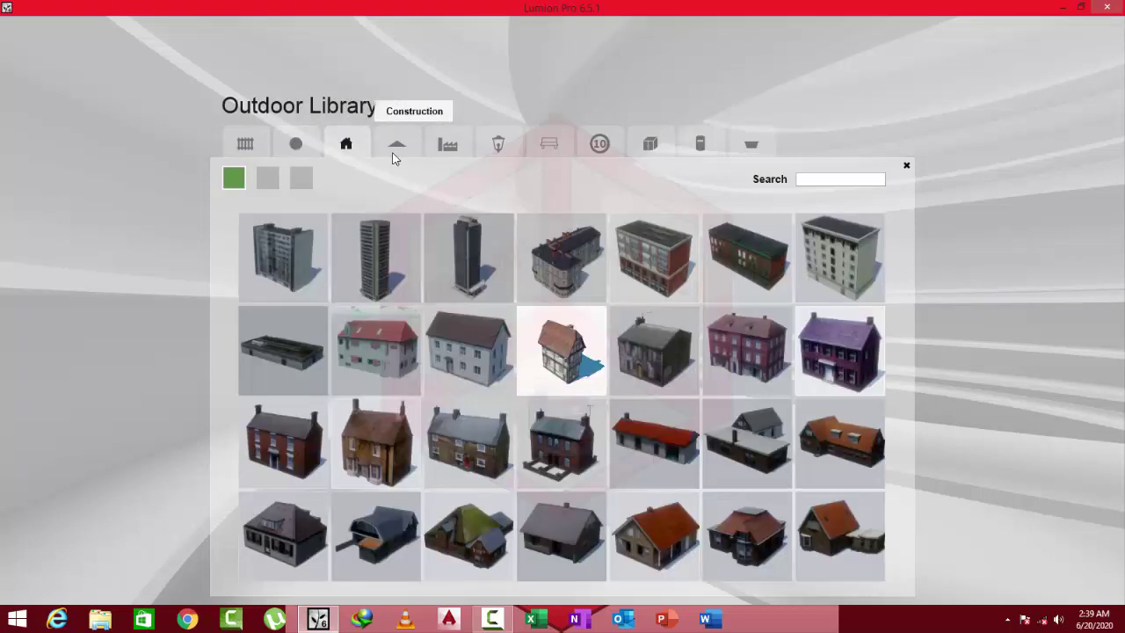
click(395, 150)
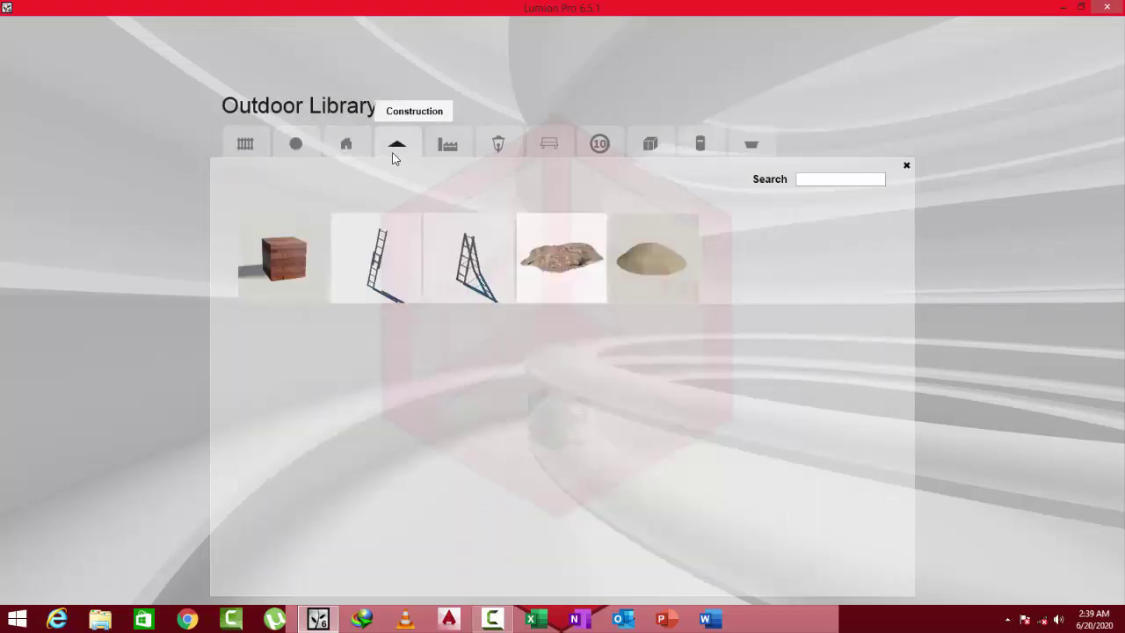
click(449, 147)
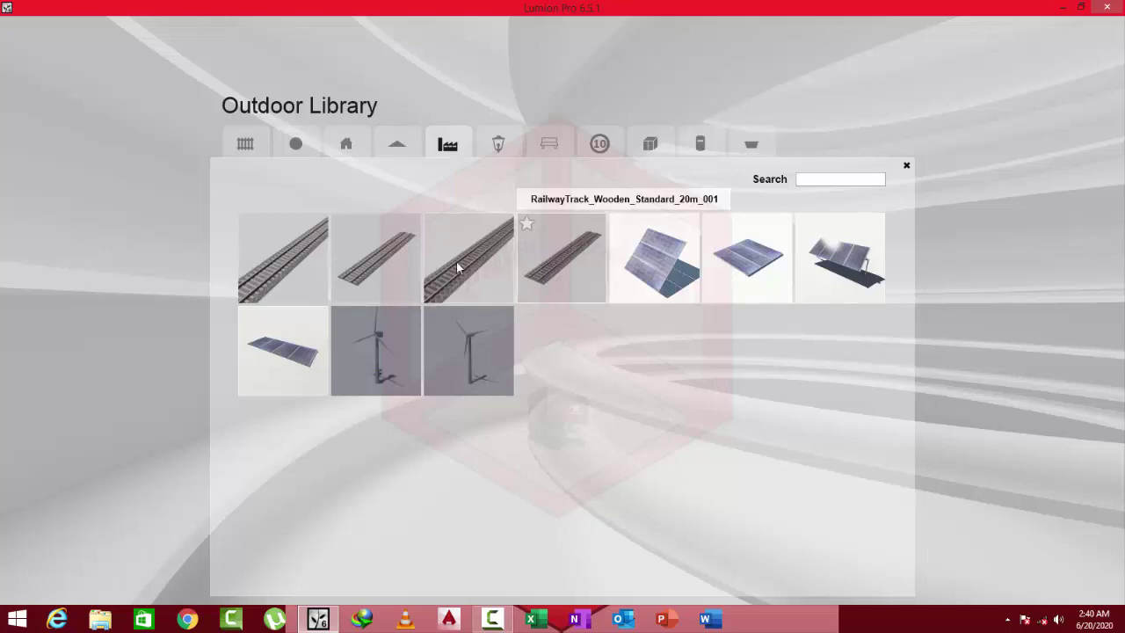
click(346, 147)
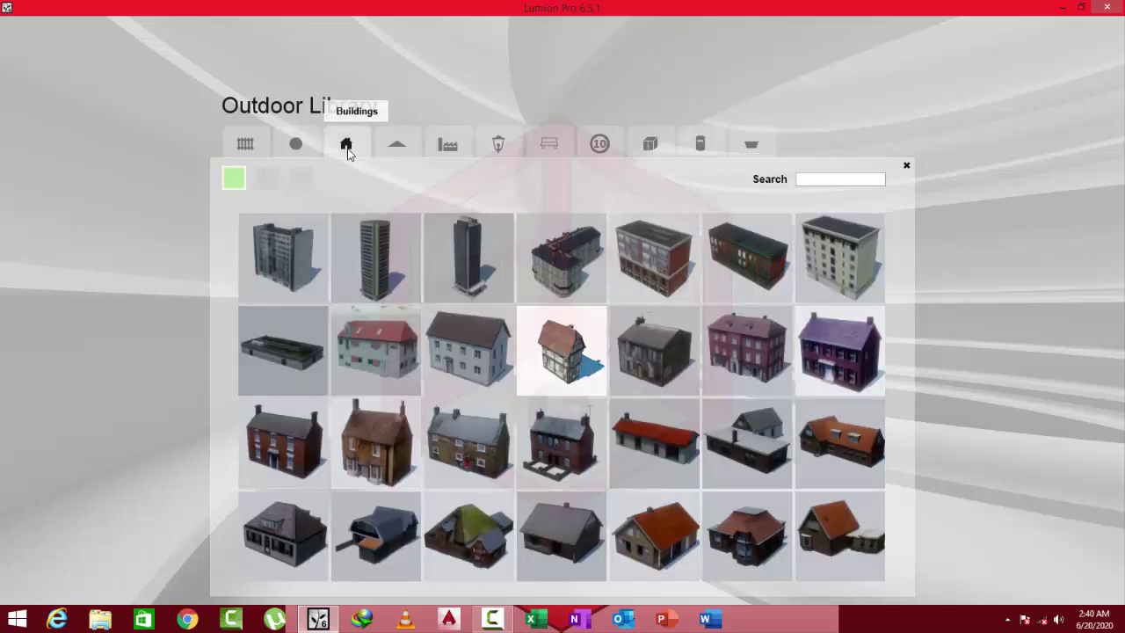
click(486, 462)
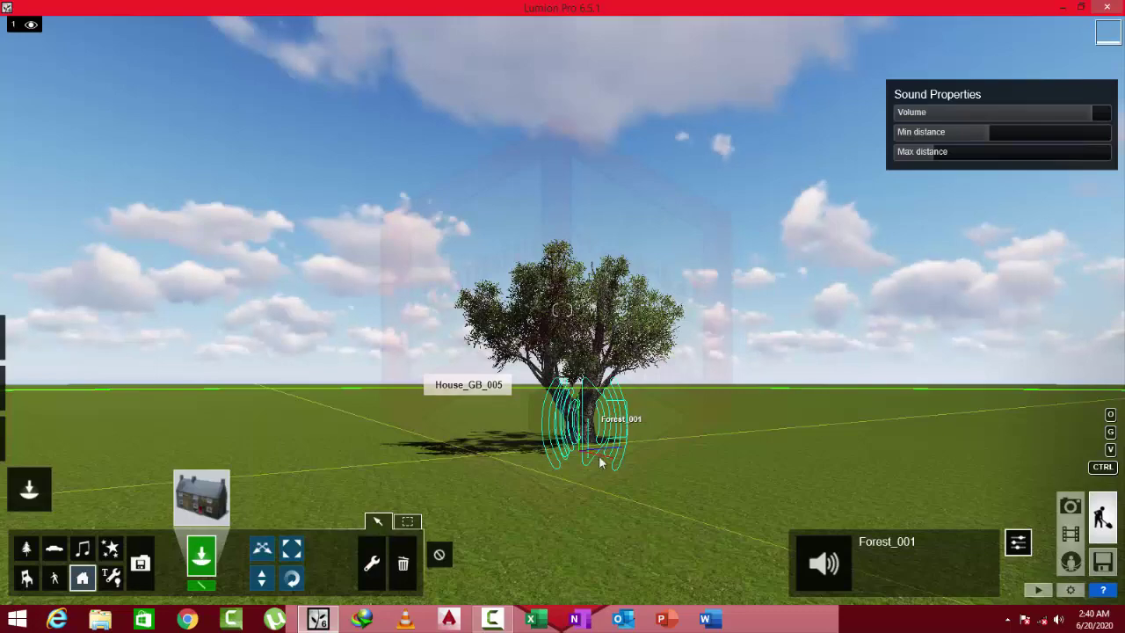
click(739, 471)
right_drag(739, 471, 700, 487)
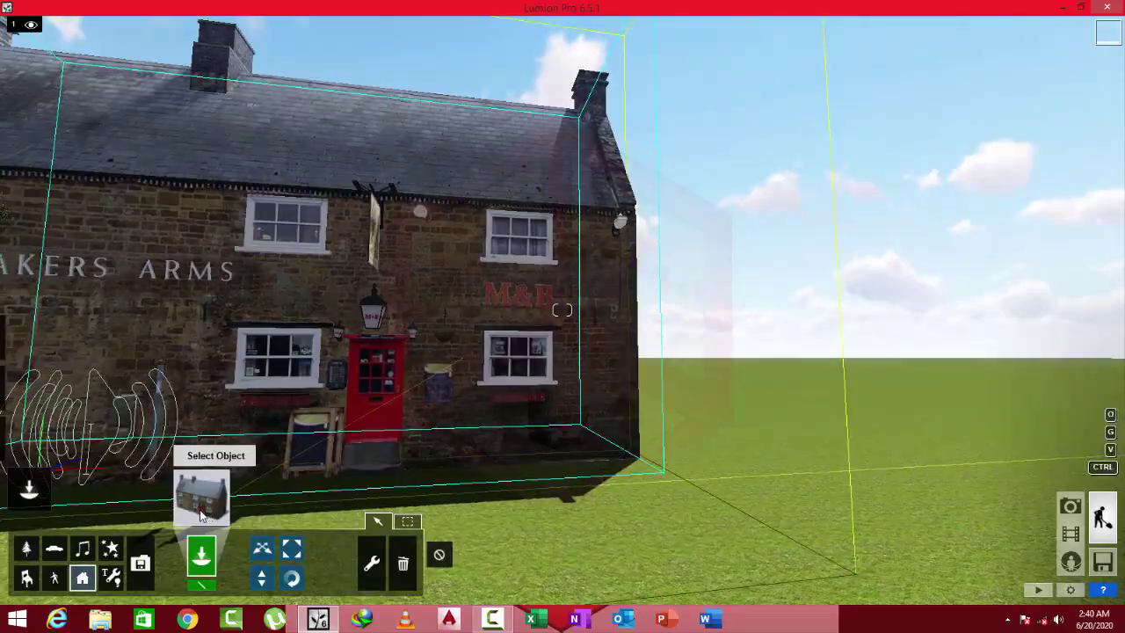
Step: Place the grey high-rise apartment block from the Outdoor Library's buildings beside the stone house
click(224, 497)
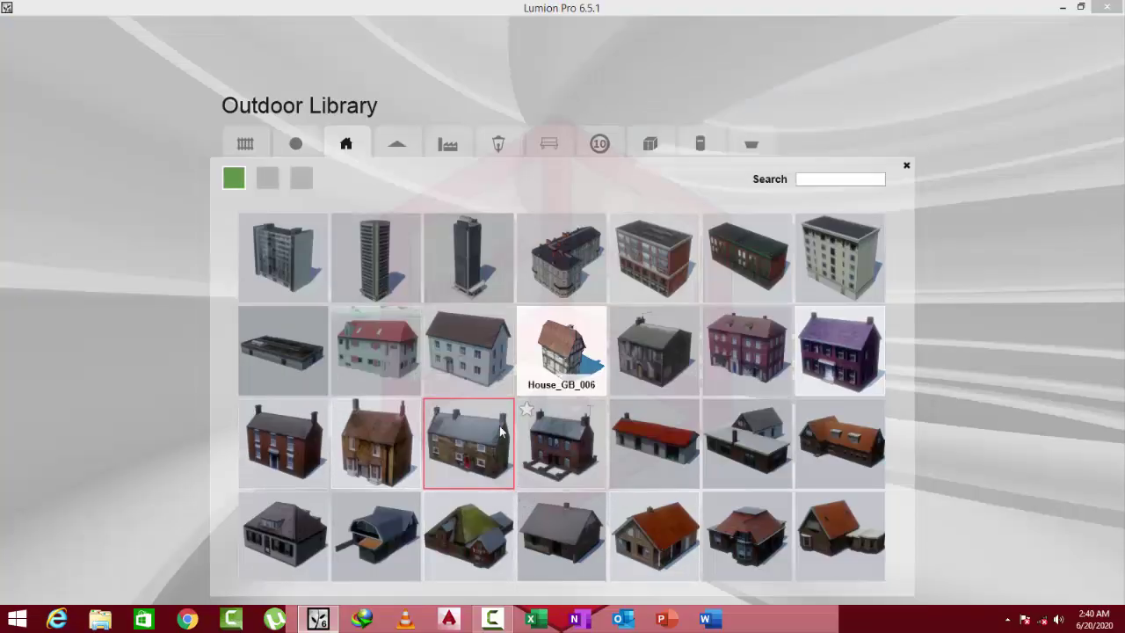
click(918, 401)
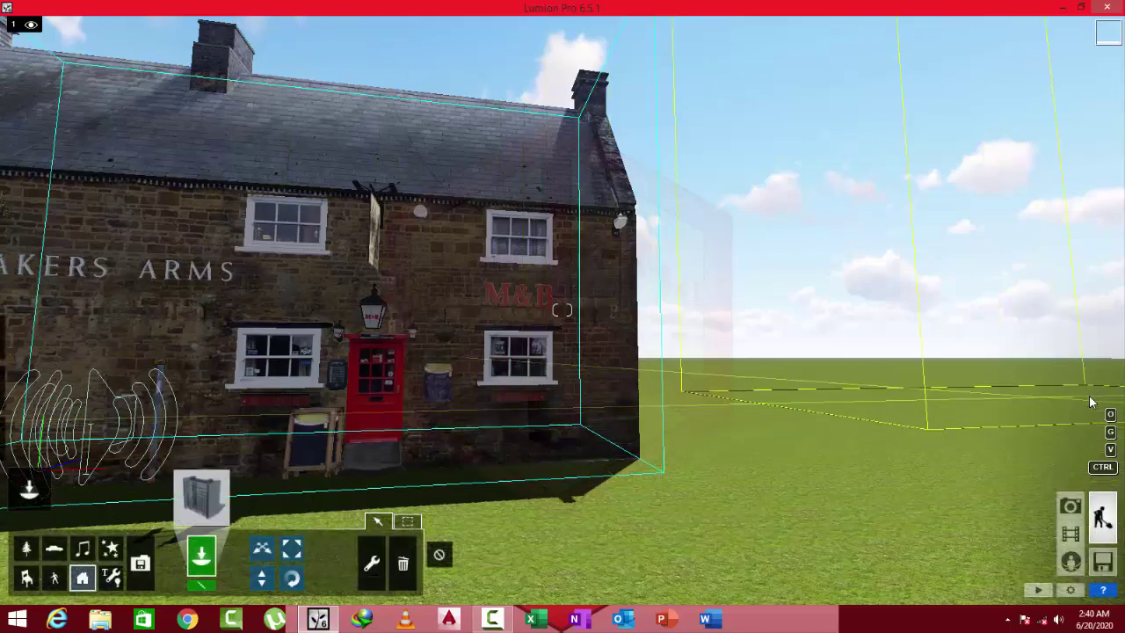
click(1027, 402)
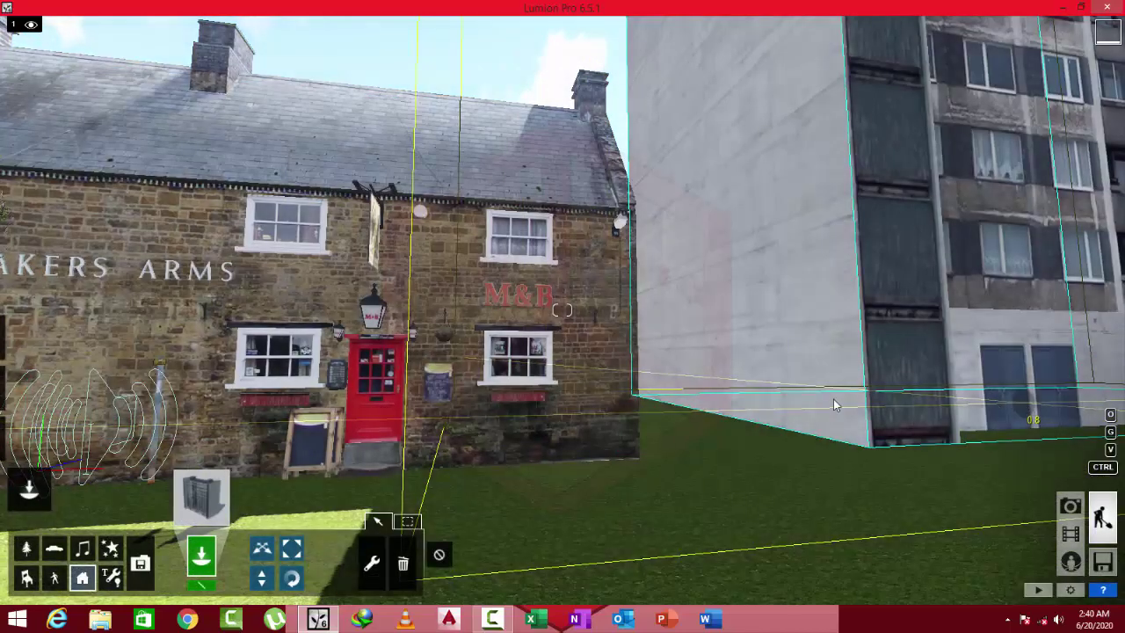
key(s)
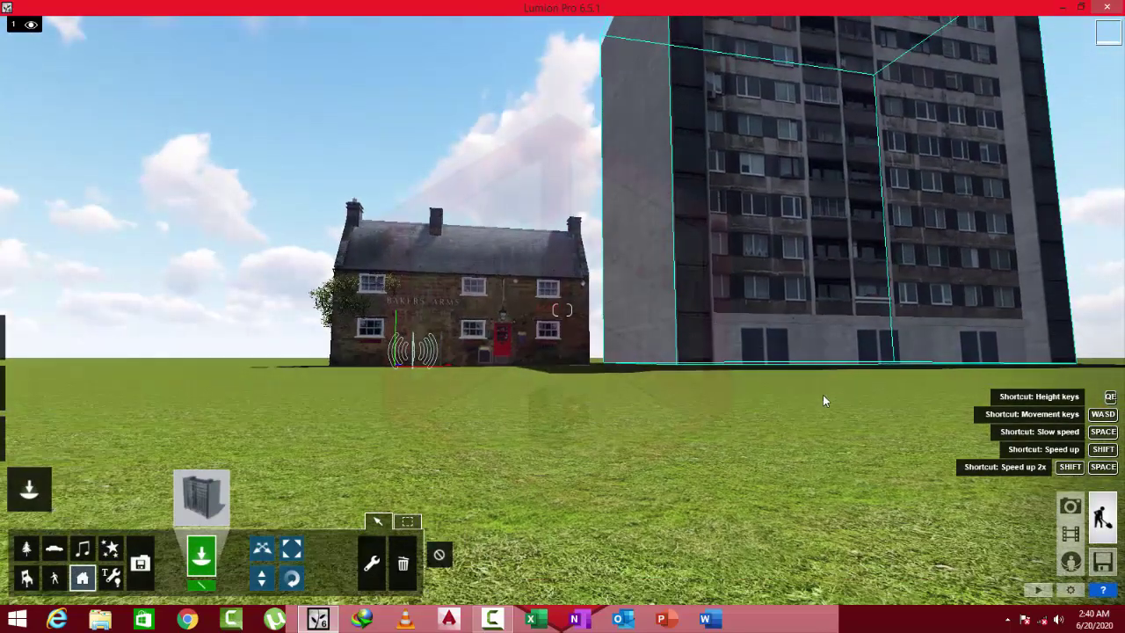
Step: Rotate the apartment block so its windowed facade angles toward the stone house, and move the block closer
click(292, 582)
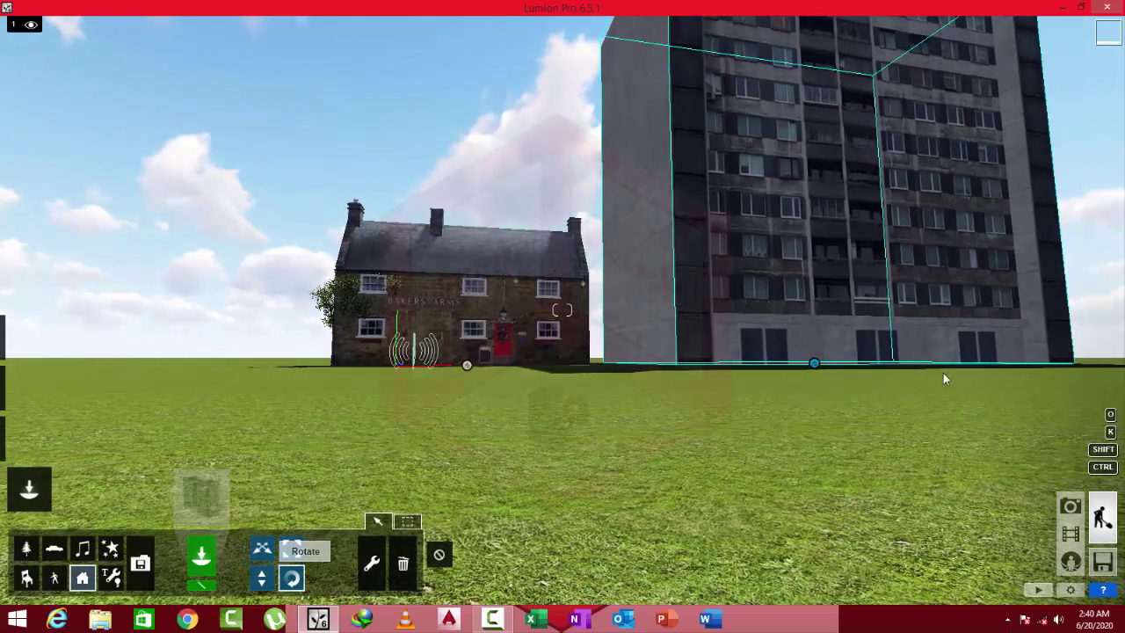
drag(816, 369, 789, 376)
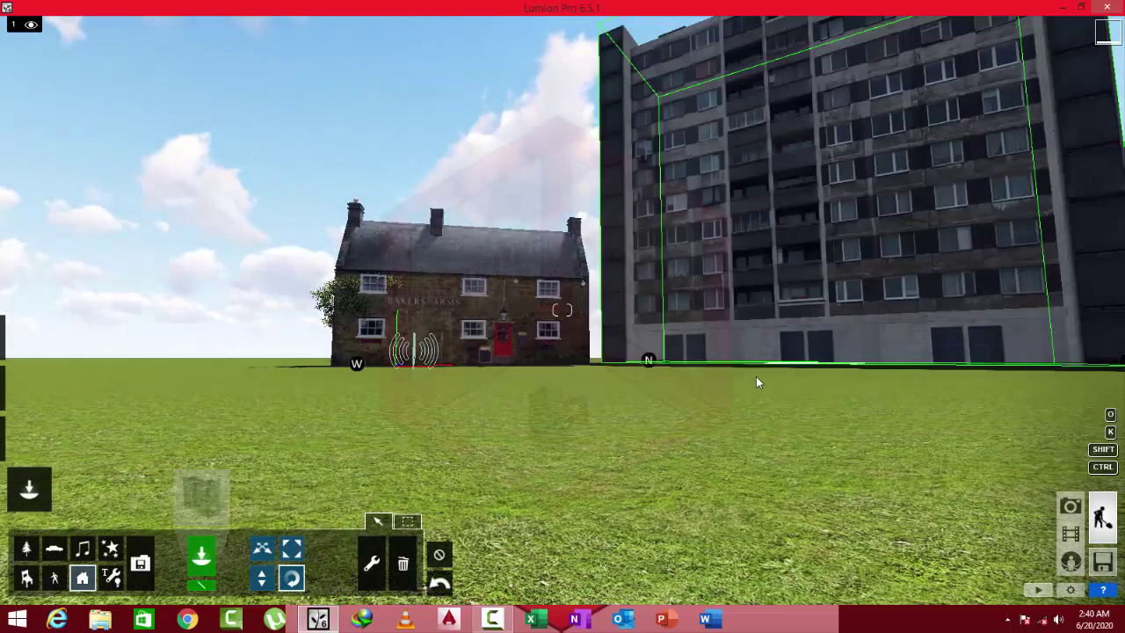
drag(646, 366, 661, 388)
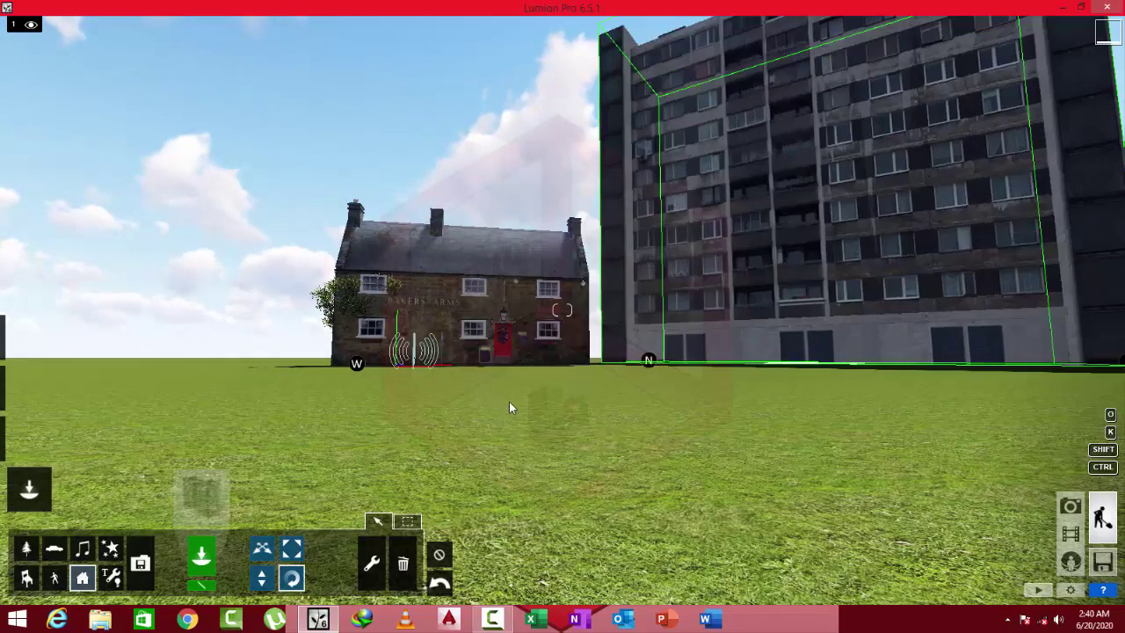
drag(466, 396, 601, 381)
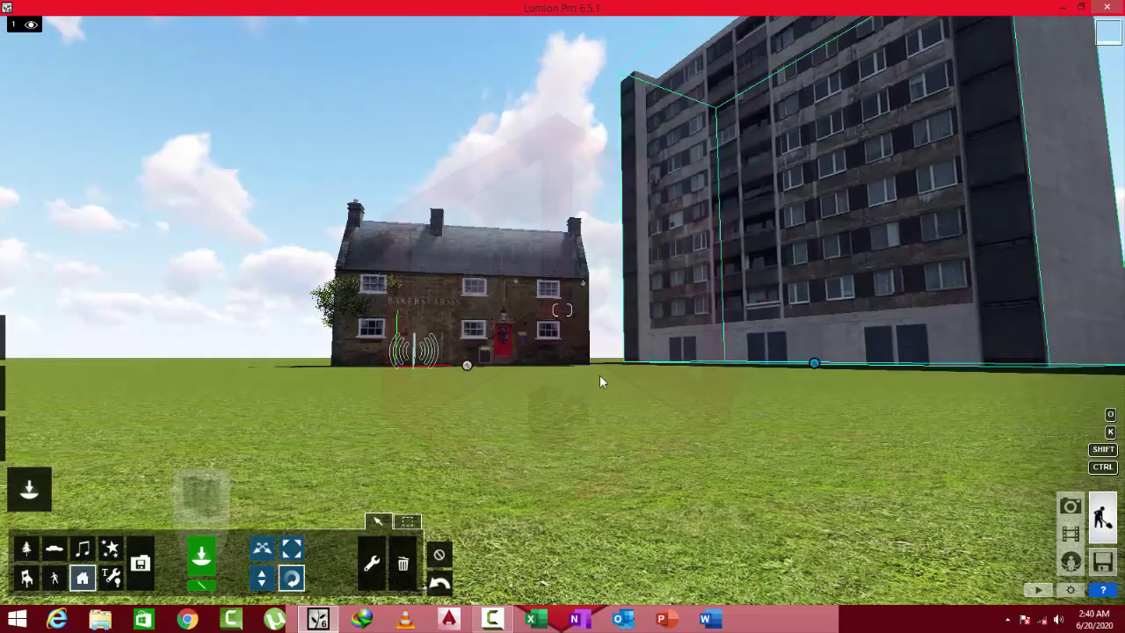
right_drag(601, 382, 522, 408)
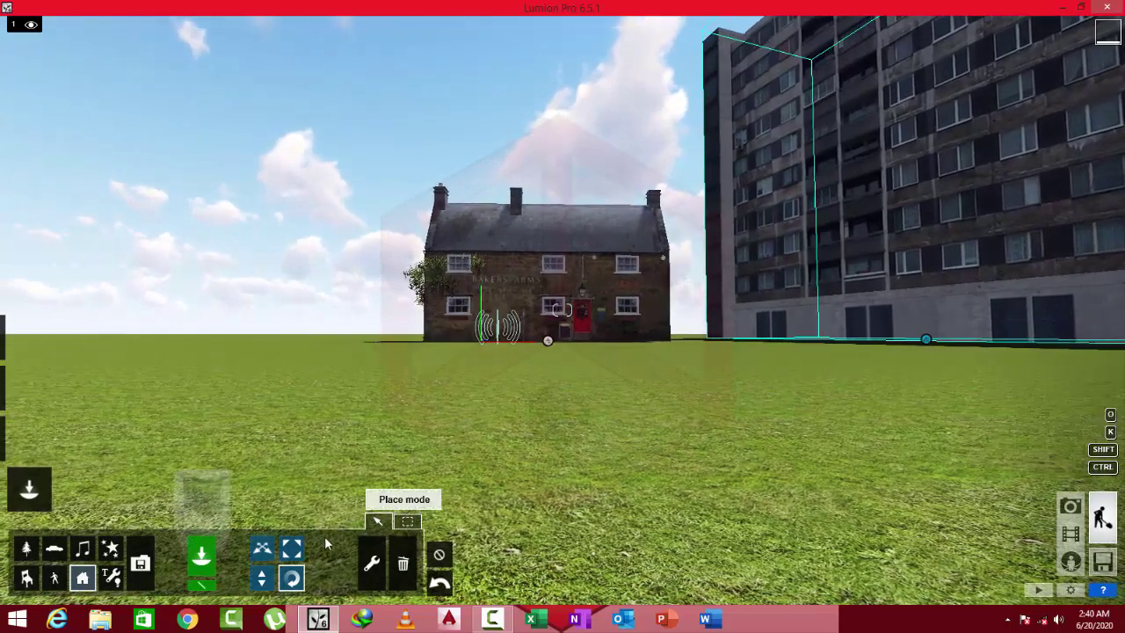
mouse_move(926, 340)
mouse_down()
mouse_move(888, 369)
mouse_move(938, 346)
mouse_up()
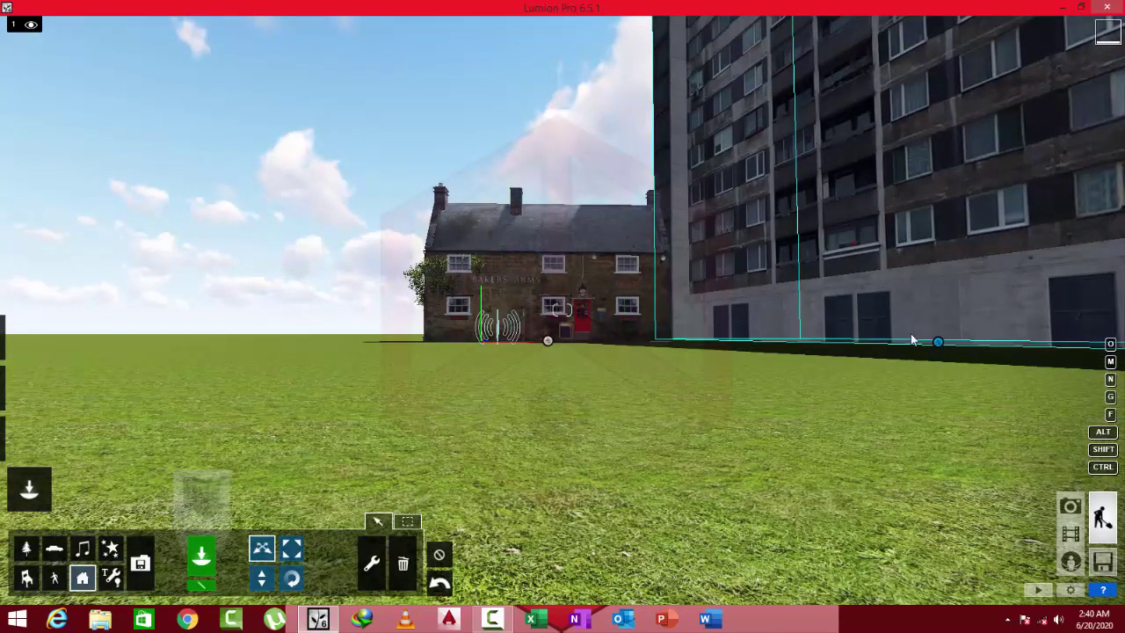
Step: Examine the apartment block and the neighbouring stone house up close and from a raised viewpoint
key(w)
right_drag(911, 340, 940, 292)
key(s)
key(s)
key(w)
right_drag(844, 304, 854, 306)
key(q)
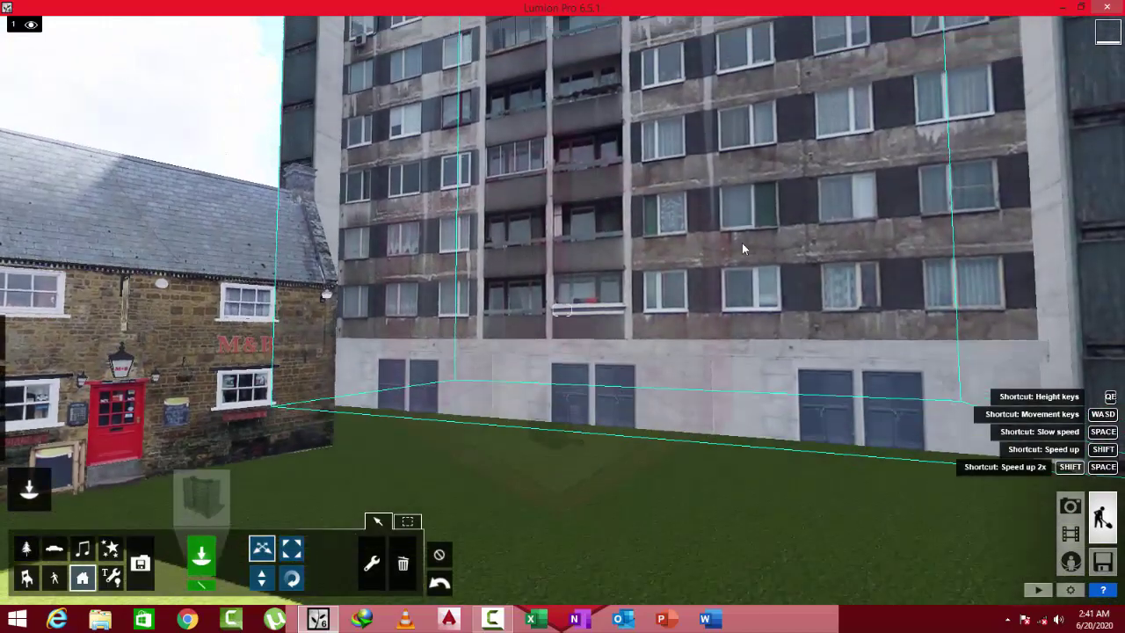
right_drag(743, 249, 695, 255)
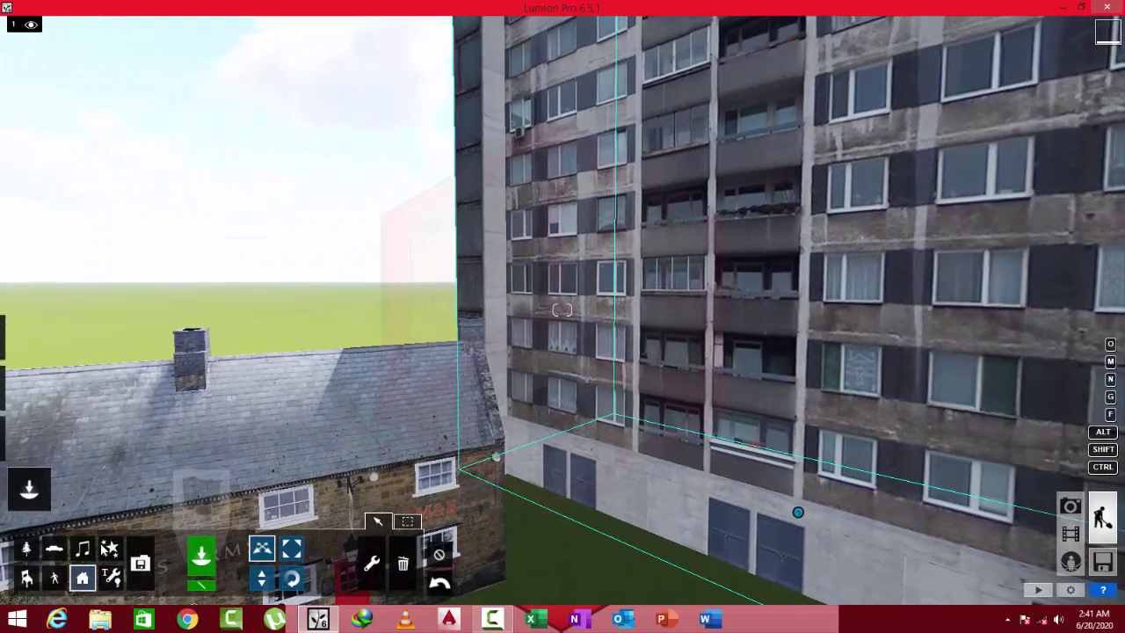